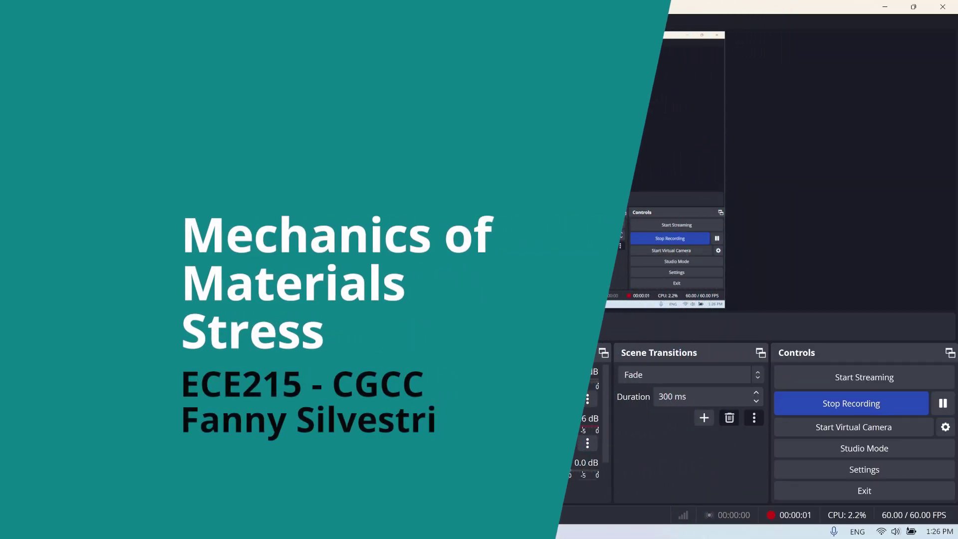
- Minimize the recording window to reveal the 'ECE215 Pb 5 Stress with distributed load' page
{"action": "left_click", "coordinate": [886, 7]}
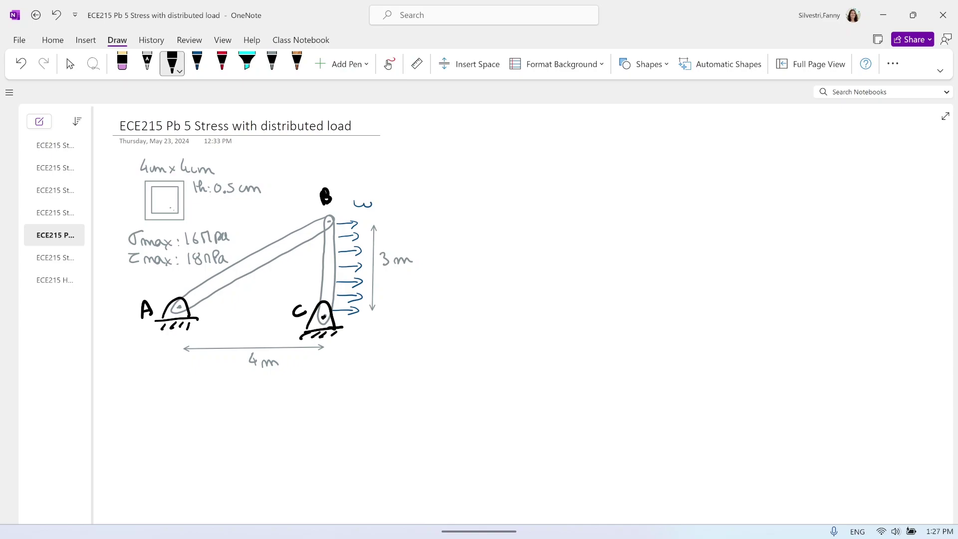
- Draw a blue arrow pointing at the distributed load w
{"action": "left_click", "coordinate": [198, 63]}
{"action": "mouse_move", "coordinate": [379, 191]}
{"action": "left_mouse_down"}
{"action": "mouse_move", "coordinate": [396, 176]}
{"action": "mouse_move", "coordinate": [374, 193]}
{"action": "mouse_move", "coordinate": [385, 191]}
{"action": "left_mouse_up"}
{"action": "left_click", "coordinate": [70, 64]}
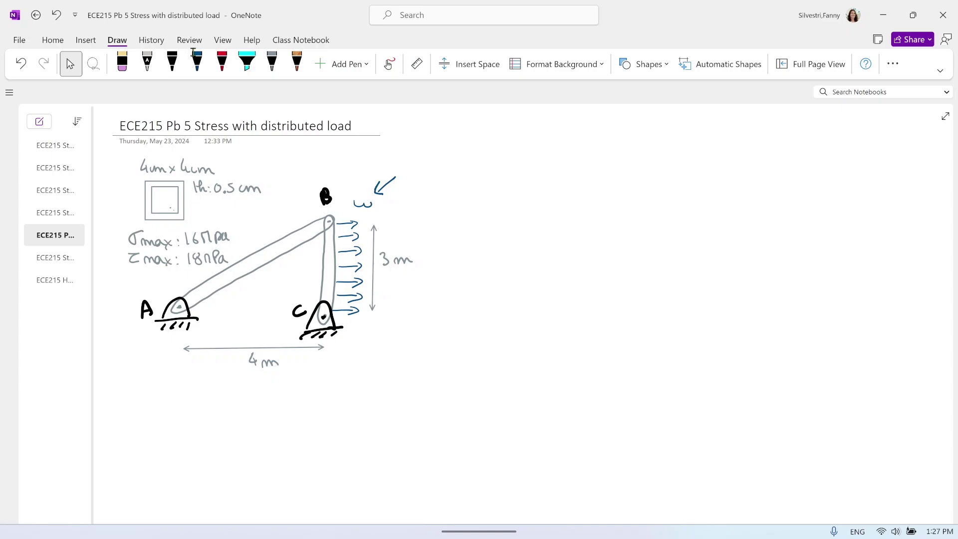
- Handwrite the heading '1) FBD' in black ink beside the page title
{"action": "left_click", "coordinate": [172, 62]}
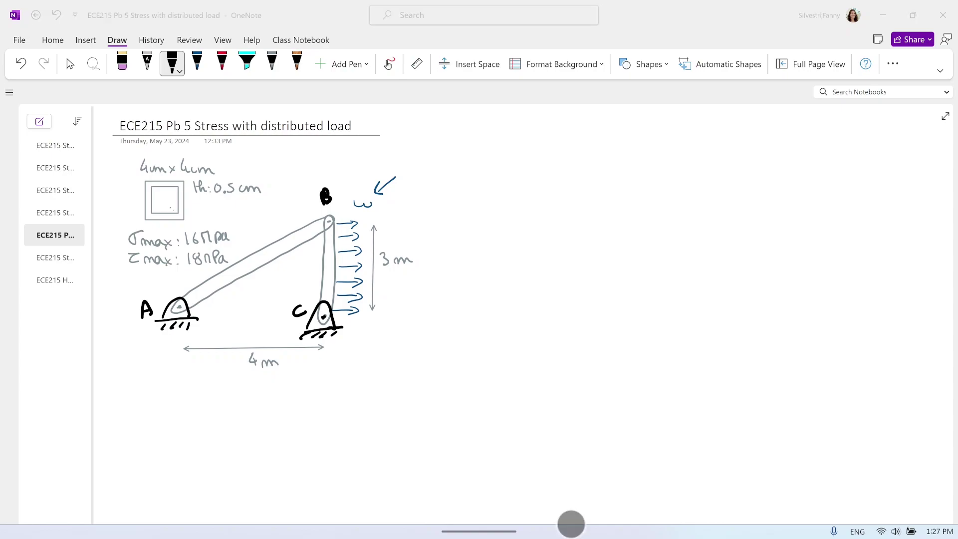
{"action": "left_click_drag", "start_coordinate": [417, 141], "coordinate": [433, 142]}
{"action": "mouse_move", "coordinate": [444, 127]}
{"action": "left_mouse_down"}
{"action": "mouse_move", "coordinate": [445, 140]}
{"action": "mouse_move", "coordinate": [453, 121]}
{"action": "left_mouse_up"}
{"action": "left_click_drag", "start_coordinate": [444, 133], "coordinate": [455, 140]}
{"action": "left_click_drag", "start_coordinate": [456, 123], "coordinate": [458, 138]}
{"action": "left_click_drag", "start_coordinate": [470, 124], "coordinate": [472, 138]}
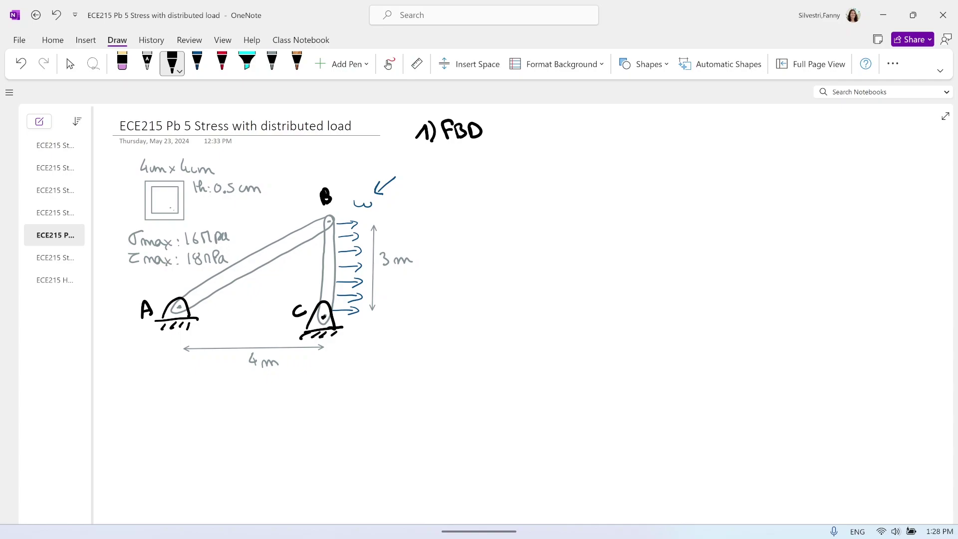
- Sketch member BC as a vertical bar with pinned ends labelled B at top and C at bottom
{"action": "mouse_move", "coordinate": [483, 174]}
{"action": "left_mouse_down"}
{"action": "mouse_move", "coordinate": [471, 172]}
{"action": "mouse_move", "coordinate": [472, 234]}
{"action": "mouse_move", "coordinate": [485, 237]}
{"action": "mouse_move", "coordinate": [485, 169]}
{"action": "mouse_move", "coordinate": [478, 155]}
{"action": "mouse_move", "coordinate": [463, 163]}
{"action": "left_mouse_up"}
{"action": "left_click", "coordinate": [477, 162]}
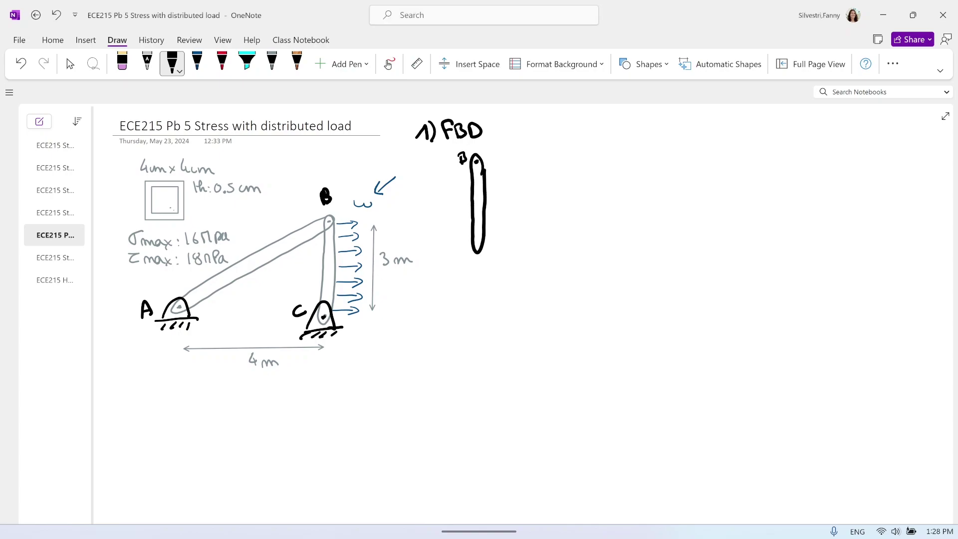
{"action": "left_click", "coordinate": [478, 242]}
{"action": "left_click_drag", "start_coordinate": [471, 254], "coordinate": [477, 265]}
{"action": "left_click", "coordinate": [198, 63]}
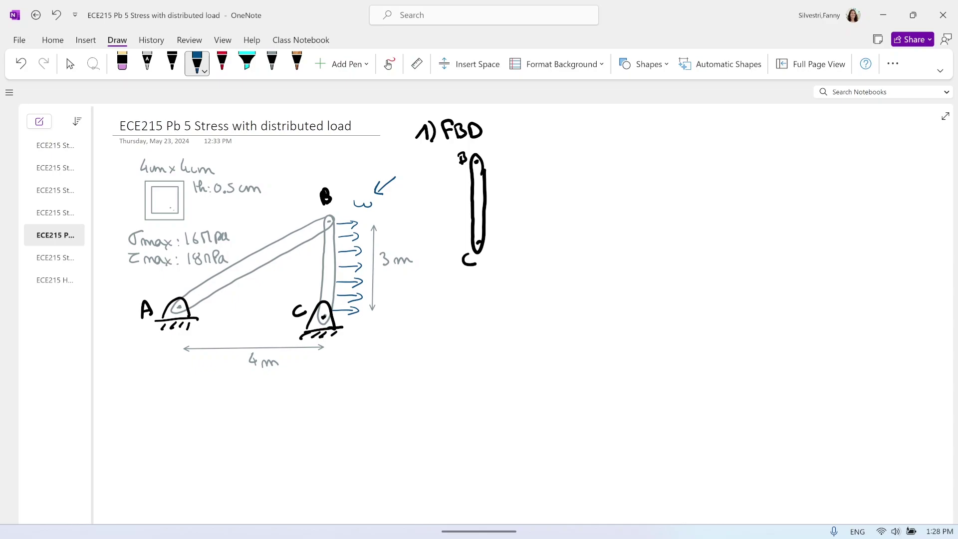
- Draw a blue rightward load arrow at the middle of member BC
{"action": "right_click", "coordinate": [621, 527]}
{"action": "left_click_drag", "start_coordinate": [486, 198], "coordinate": [520, 195]}
{"action": "left_click_drag", "start_coordinate": [513, 189], "coordinate": [514, 202]}
{"action": "scroll", "coordinate": [578, 316], "scroll_direction": "down", "scroll_amount": 1}
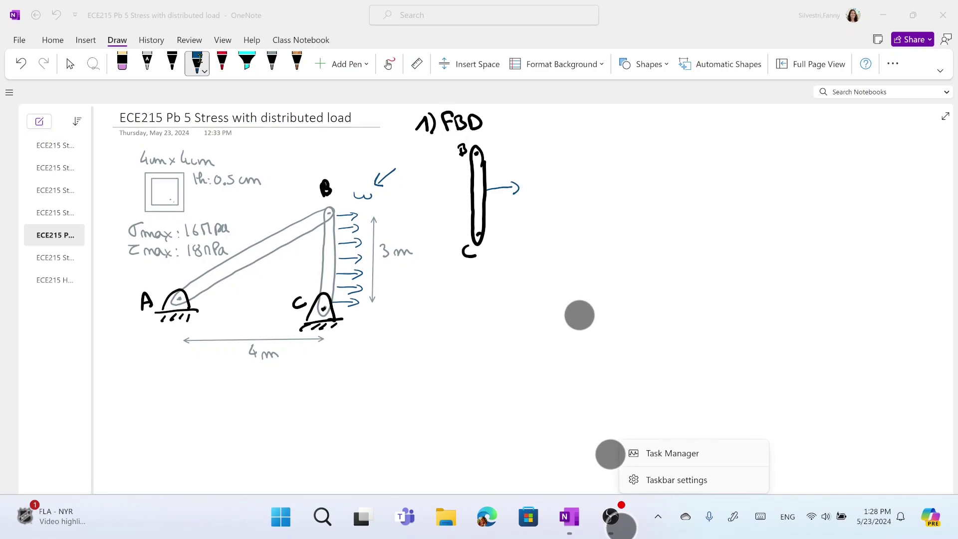
{"action": "scroll", "coordinate": [552, 301], "scroll_direction": "up", "scroll_amount": 2}
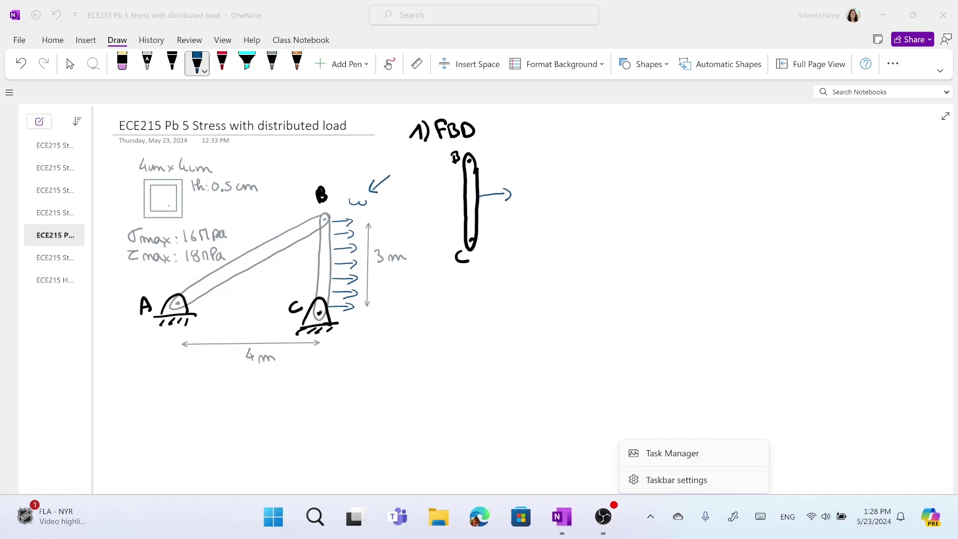
{"action": "left_click", "coordinate": [644, 434]}
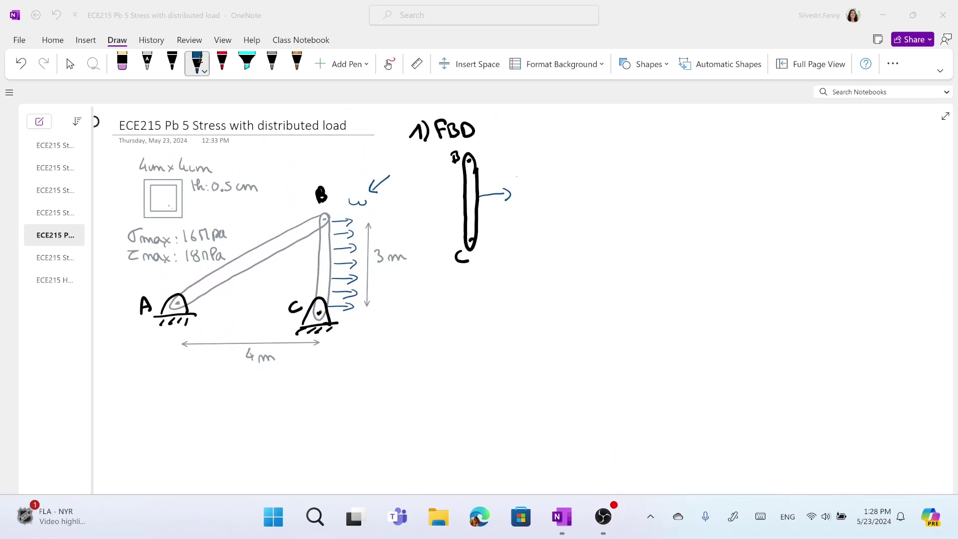
- Label the blue load arrow '3w'
{"action": "left_click", "coordinate": [516, 176]}
{"action": "left_click_drag", "start_coordinate": [491, 170], "coordinate": [494, 178]}
{"action": "left_click_drag", "start_coordinate": [509, 169], "coordinate": [525, 168]}
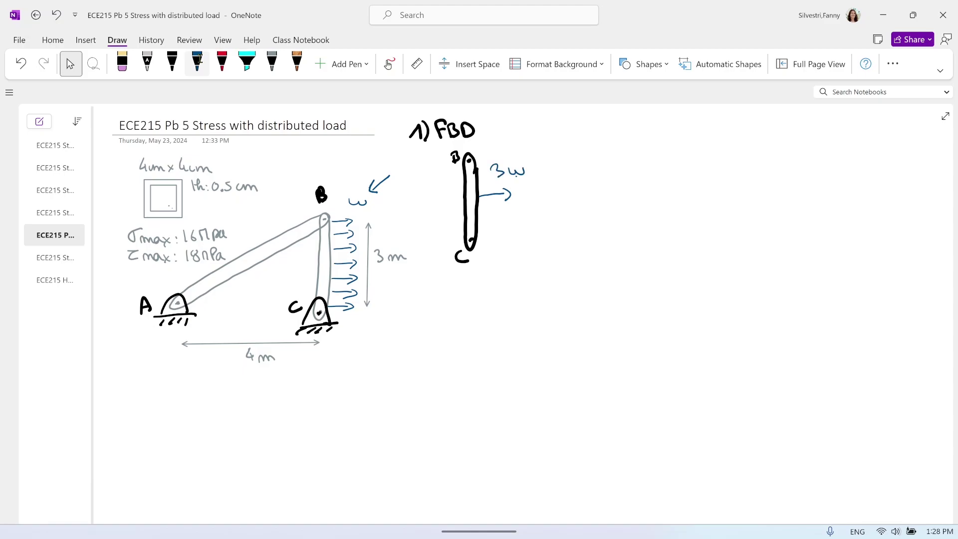
{"action": "scroll", "coordinate": [598, 255], "scroll_direction": "up", "scroll_amount": 2}
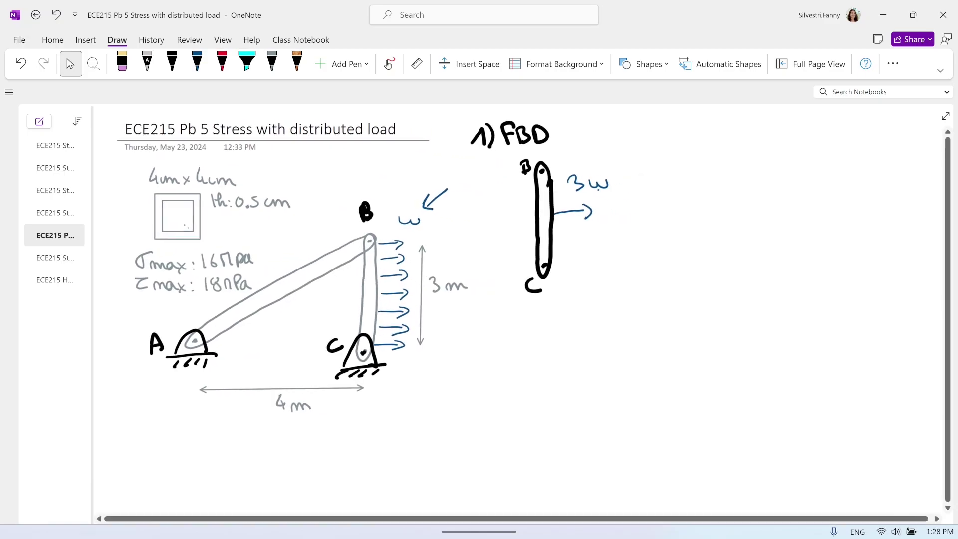
{"action": "left_click", "coordinate": [222, 62]}
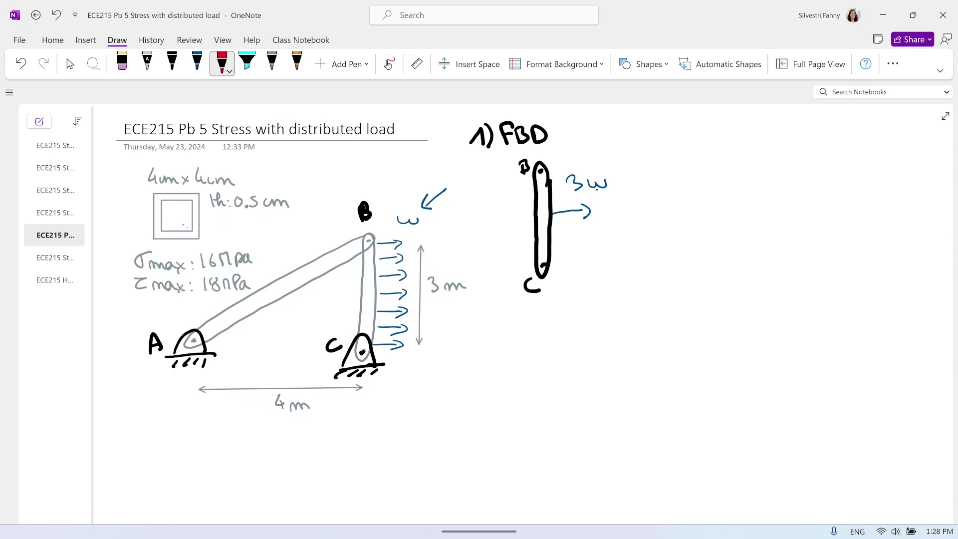
- Draw a red force arrow at B pointing down-left and label it F_BC
{"action": "left_click_drag", "start_coordinate": [540, 171], "coordinate": [515, 195]}
{"action": "left_click_drag", "start_coordinate": [508, 181], "coordinate": [518, 198]}
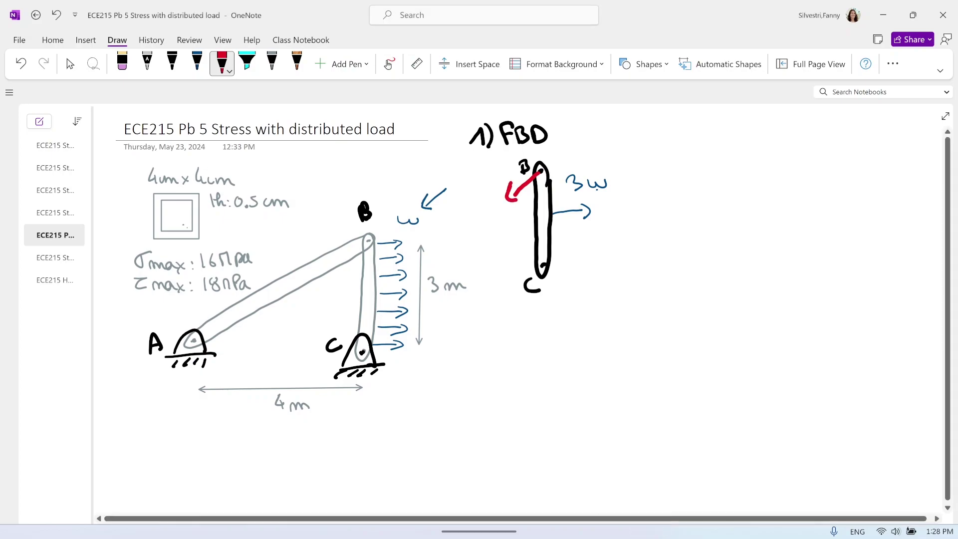
{"action": "left_click_drag", "start_coordinate": [476, 168], "coordinate": [478, 186]}
{"action": "mouse_move", "coordinate": [475, 169]}
{"action": "left_mouse_down"}
{"action": "mouse_move", "coordinate": [485, 165]}
{"action": "mouse_move", "coordinate": [484, 174]}
{"action": "left_mouse_up"}
{"action": "mouse_move", "coordinate": [486, 179]}
{"action": "left_mouse_down"}
{"action": "mouse_move", "coordinate": [488, 188]}
{"action": "mouse_move", "coordinate": [502, 183]}
{"action": "left_mouse_up"}
- Sketch a grey 3-4-5 slope triangle beside the F_BC arrow, with hypotenuse 5
{"action": "left_click", "coordinate": [272, 62]}
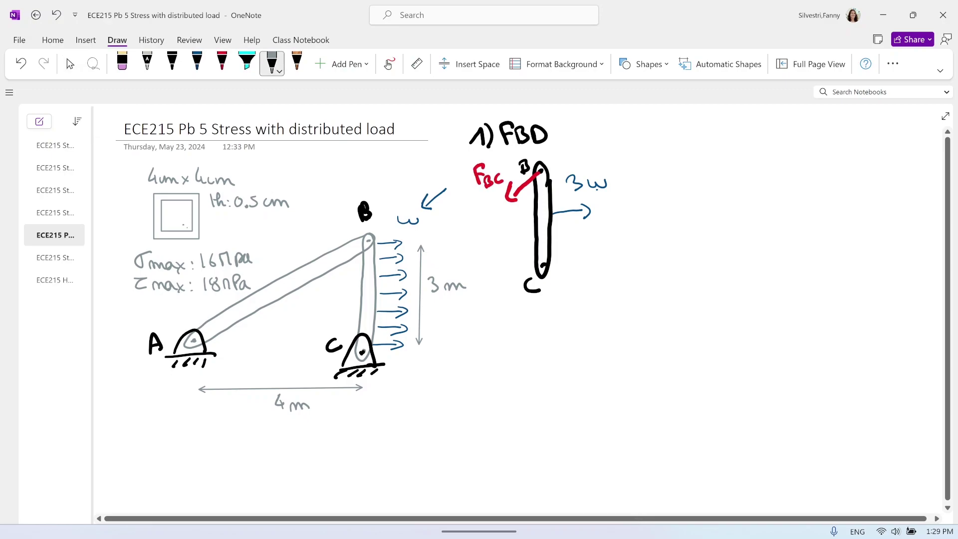
{"action": "mouse_move", "coordinate": [518, 216]}
{"action": "left_mouse_down"}
{"action": "mouse_move", "coordinate": [489, 240]}
{"action": "mouse_move", "coordinate": [518, 242]}
{"action": "mouse_move", "coordinate": [489, 240]}
{"action": "mouse_move", "coordinate": [524, 232]}
{"action": "mouse_move", "coordinate": [507, 253]}
{"action": "left_mouse_up"}
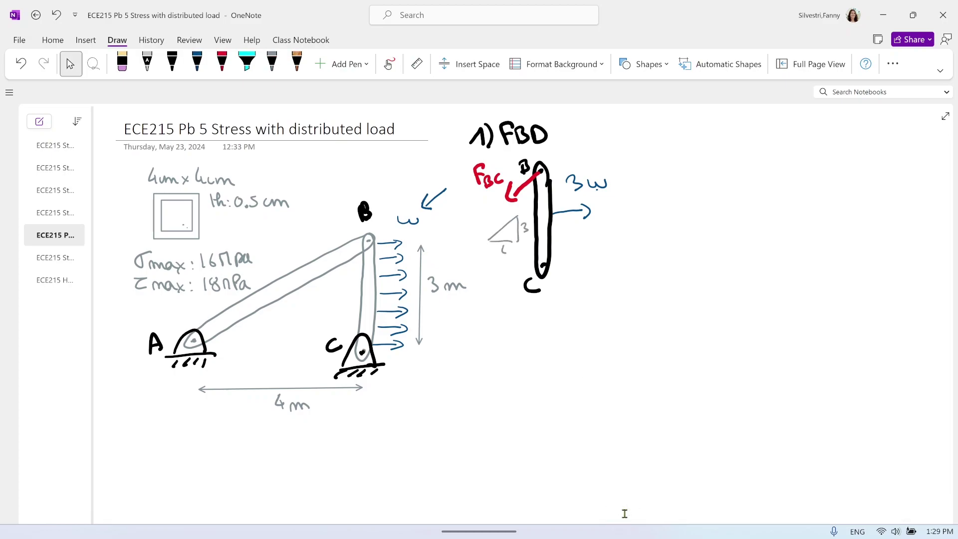
{"action": "left_click_drag", "start_coordinate": [499, 215], "coordinate": [492, 224]}
{"action": "left_click", "coordinate": [589, 381]}
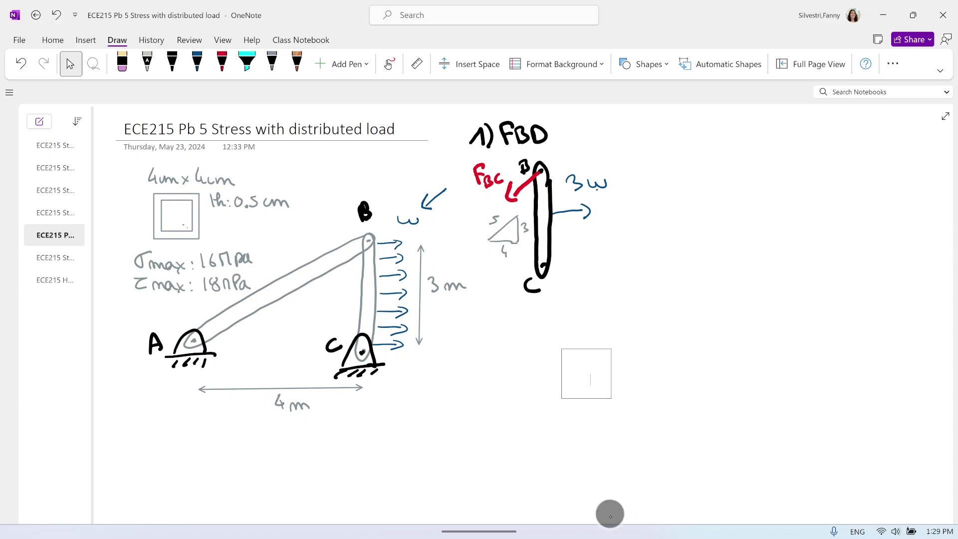
{"action": "left_click", "coordinate": [487, 427]}
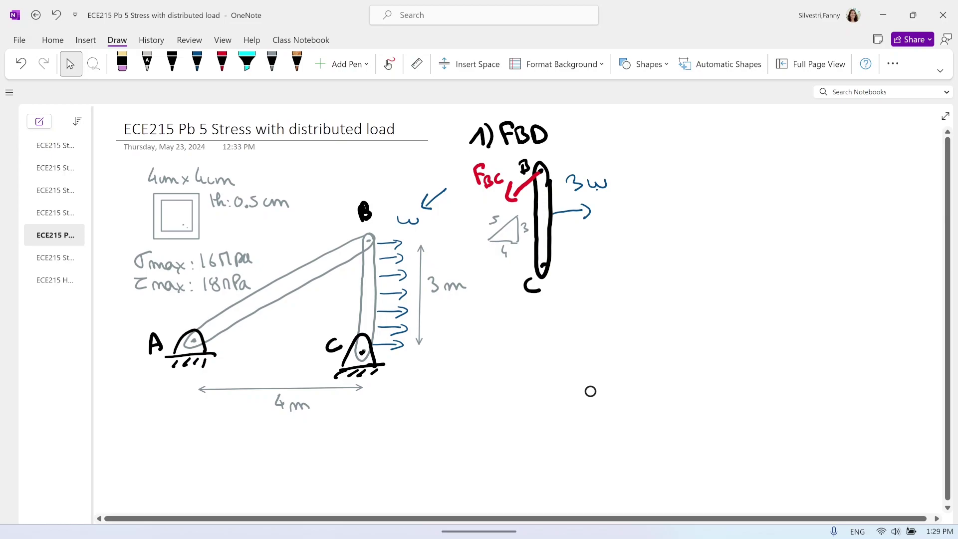
{"action": "left_click", "coordinate": [272, 62]}
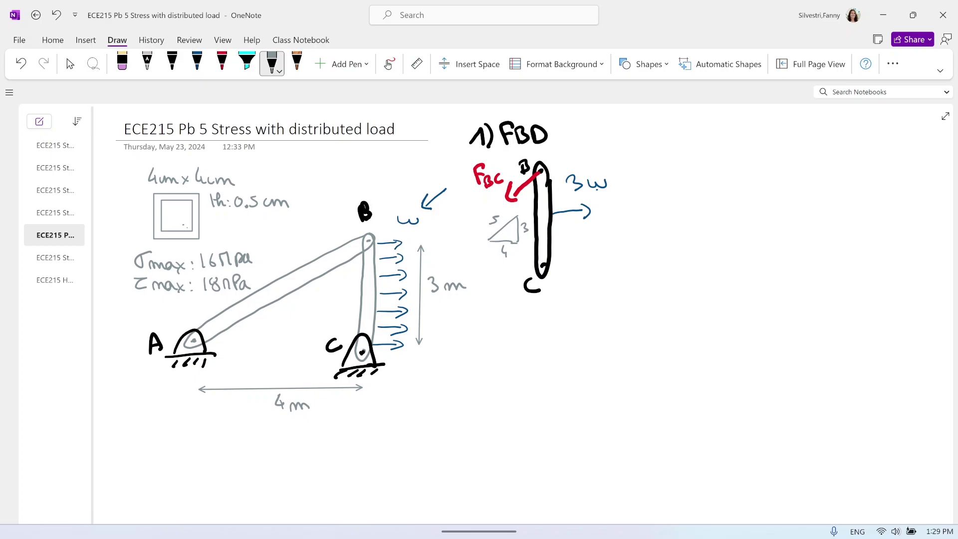
- Draw a red upward Cy reaction arrow below end C
{"action": "right_click", "coordinate": [674, 527]}
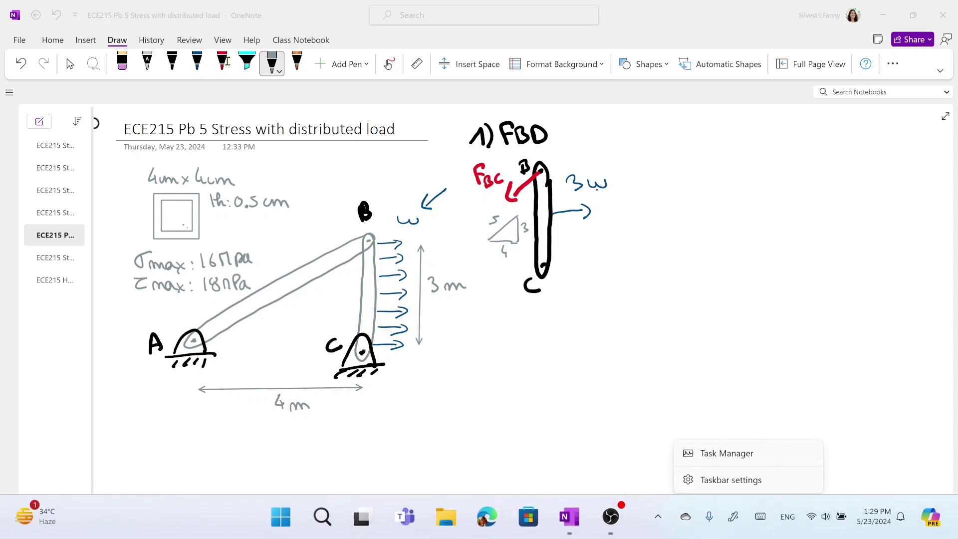
{"action": "left_click", "coordinate": [685, 523]}
{"action": "left_click_drag", "start_coordinate": [545, 273], "coordinate": [547, 330]}
{"action": "left_click", "coordinate": [222, 62]}
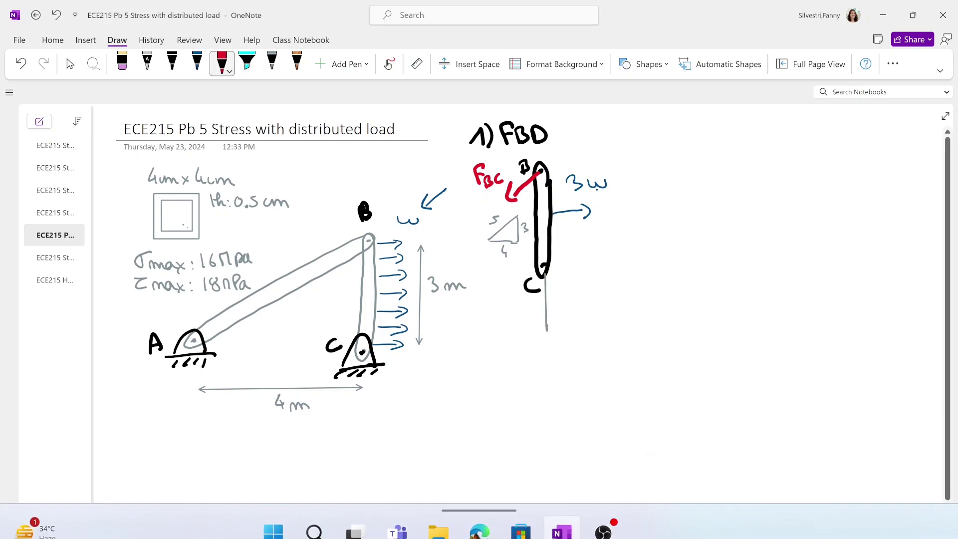
{"action": "left_click", "coordinate": [663, 372]}
{"action": "mouse_move", "coordinate": [546, 274]}
{"action": "left_mouse_down"}
{"action": "mouse_move", "coordinate": [546, 326]}
{"action": "mouse_move", "coordinate": [545, 274]}
{"action": "mouse_move", "coordinate": [570, 315]}
{"action": "left_mouse_up"}
- Draw a red leftward reaction arrow at end C and label it Cx
{"action": "right_click", "coordinate": [685, 528]}
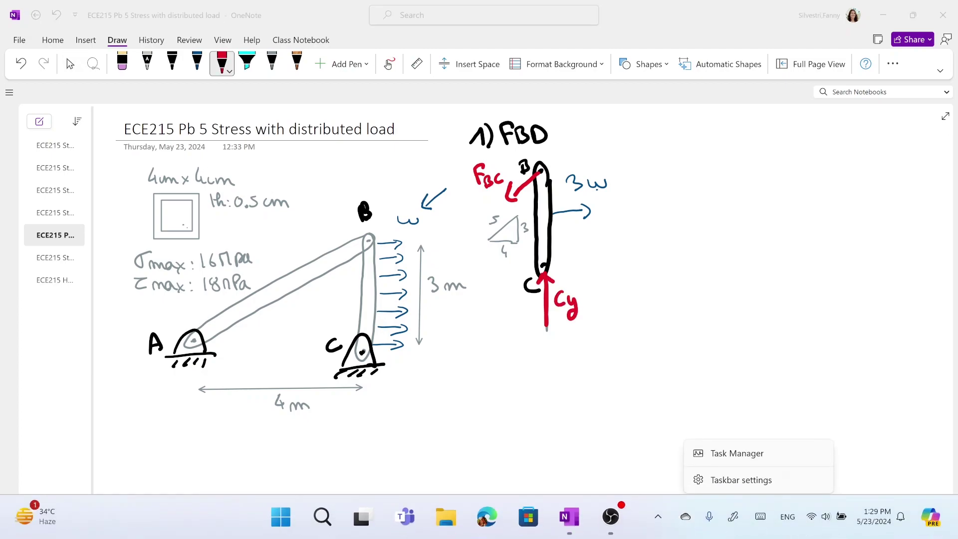
{"action": "left_click", "coordinate": [545, 436]}
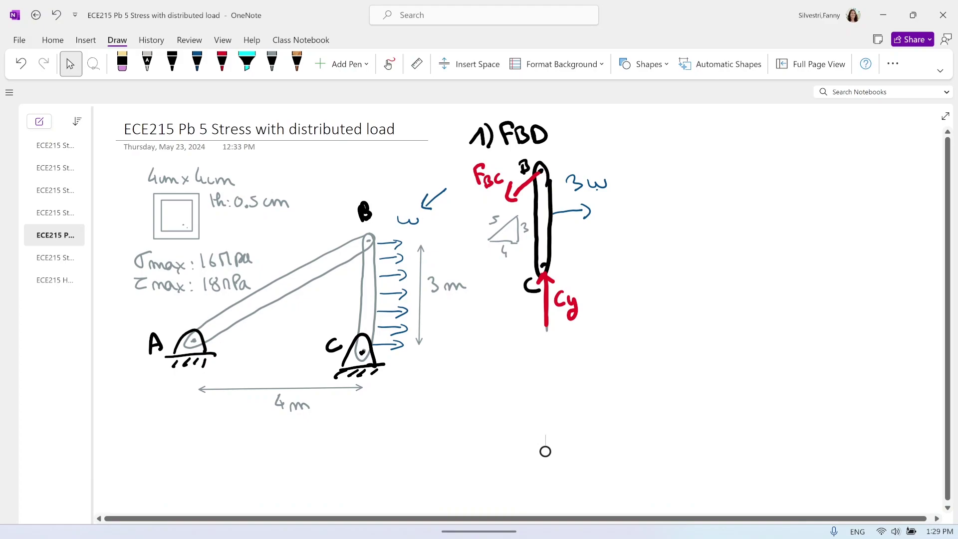
{"action": "mouse_move", "coordinate": [539, 267]}
{"action": "left_mouse_down"}
{"action": "mouse_move", "coordinate": [515, 269]}
{"action": "mouse_move", "coordinate": [494, 286]}
{"action": "mouse_move", "coordinate": [503, 293]}
{"action": "left_mouse_up"}
{"action": "right_click", "coordinate": [607, 530]}
{"action": "mouse_move", "coordinate": [618, 532]}
{"action": "left_click_drag", "start_coordinate": [505, 288], "coordinate": [512, 296]}
{"action": "left_click_drag", "start_coordinate": [512, 288], "coordinate": [506, 295]}
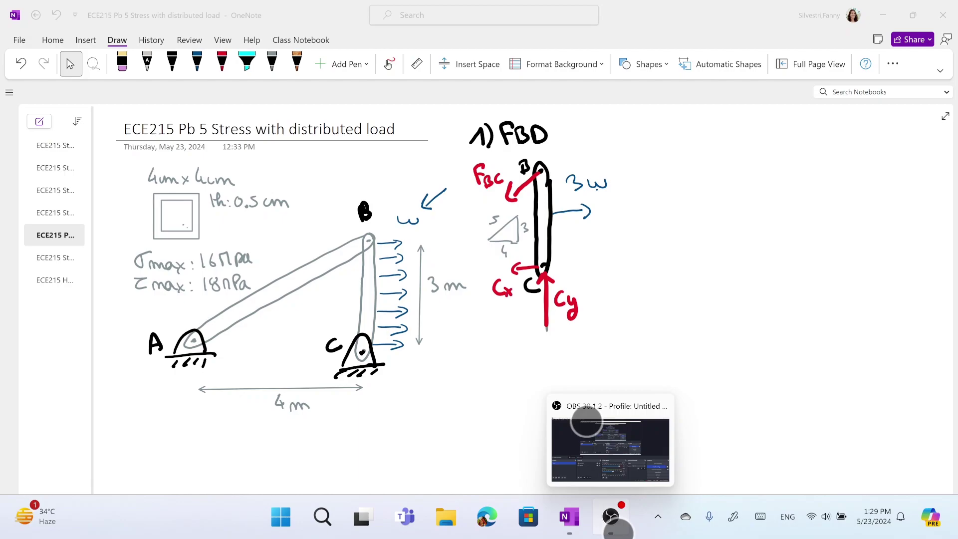